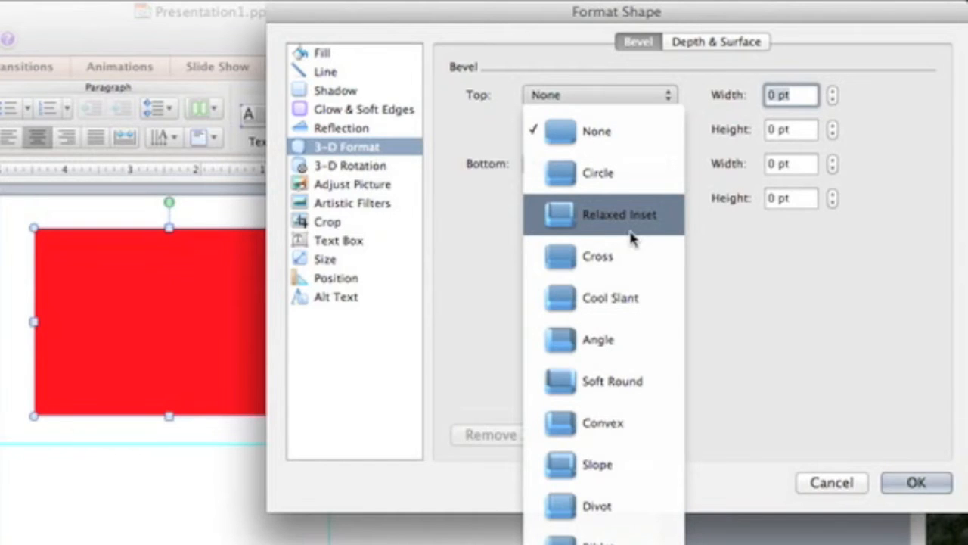
# Step: Apply a Circle top bevel to the red rectangle, with a width of 38.5 pt and a height of 34 pt
pyautogui.click(608, 180)
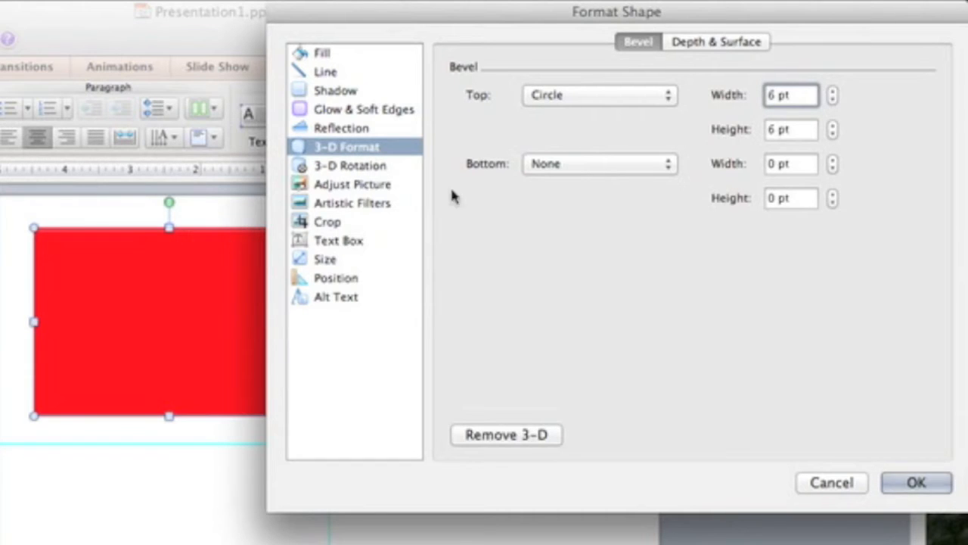
pyautogui.moveTo(833, 95); pyautogui.dragTo(833, 95)
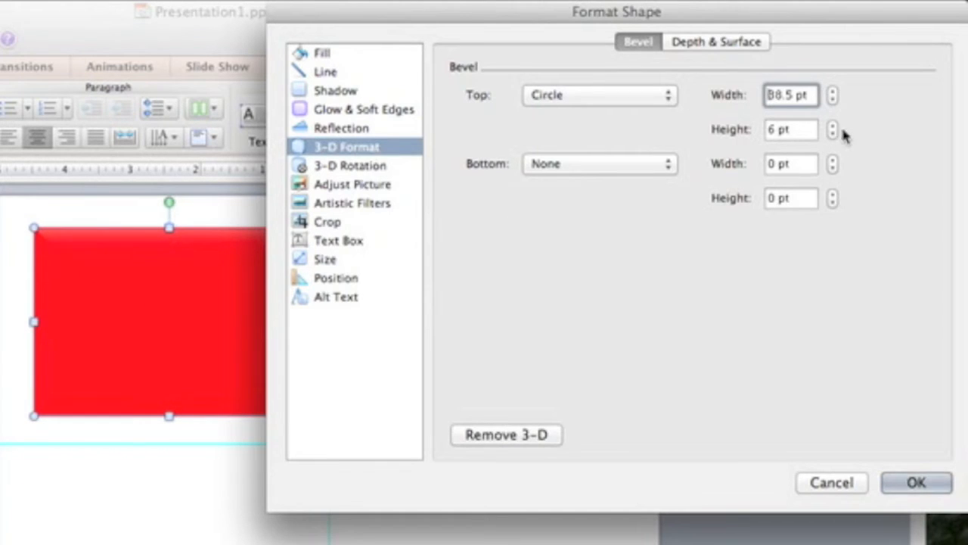
pyautogui.moveTo(834, 126); pyautogui.dragTo(834, 126)
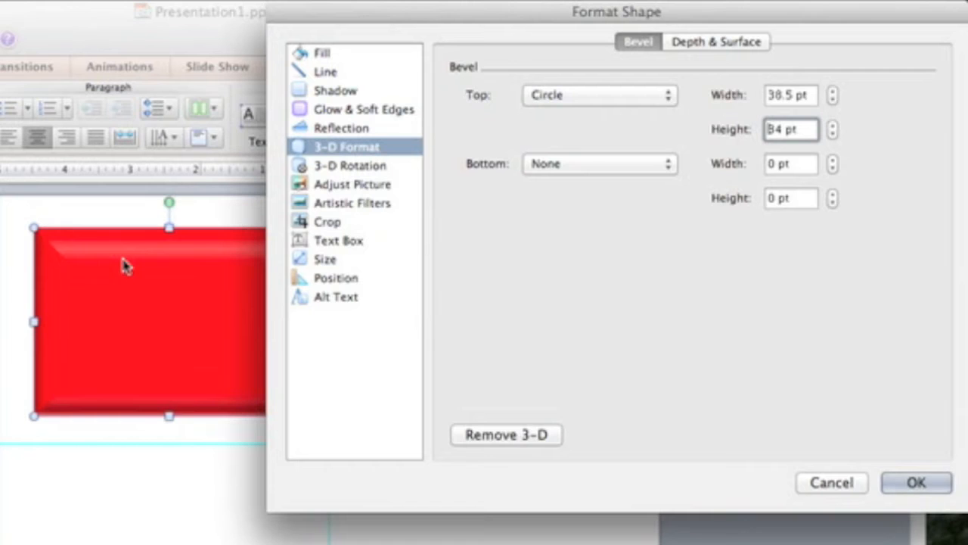
# Step: Tilt the red rectangle in 3-D to a Y rotation of 280° so its bevelled edge faces forward
pyautogui.click(344, 168)
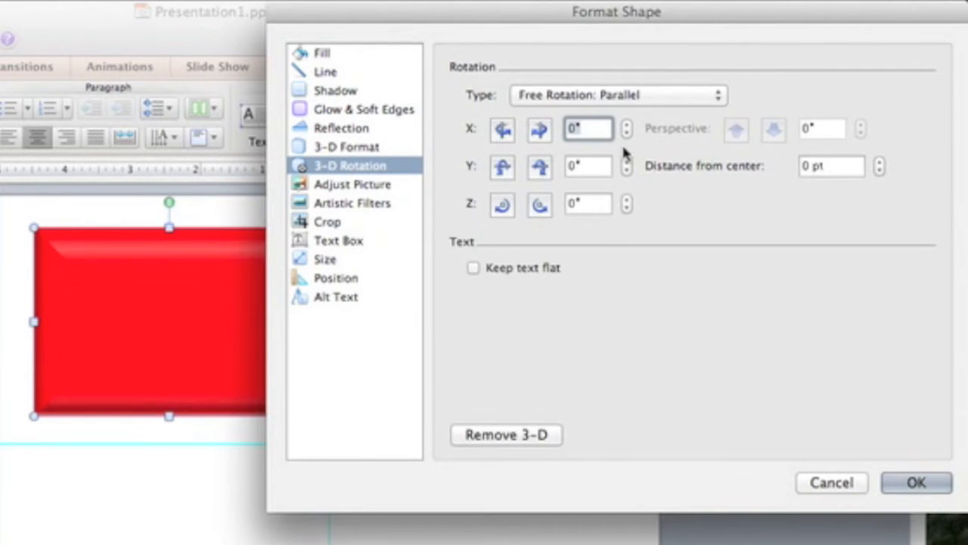
pyautogui.click(535, 170)
pyautogui.click(539, 167)
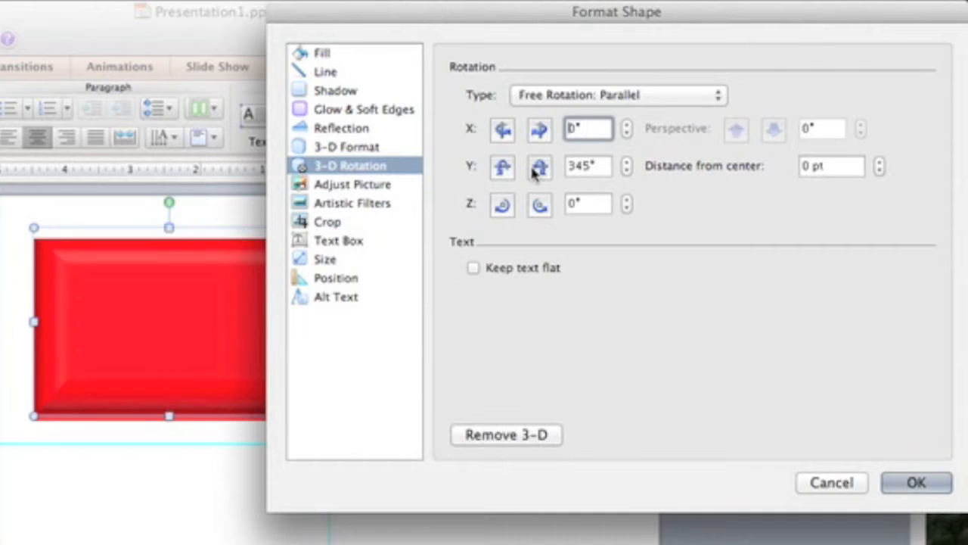
pyautogui.click(539, 167)
pyautogui.click(540, 167)
pyautogui.click(539, 167)
pyautogui.click(535, 170)
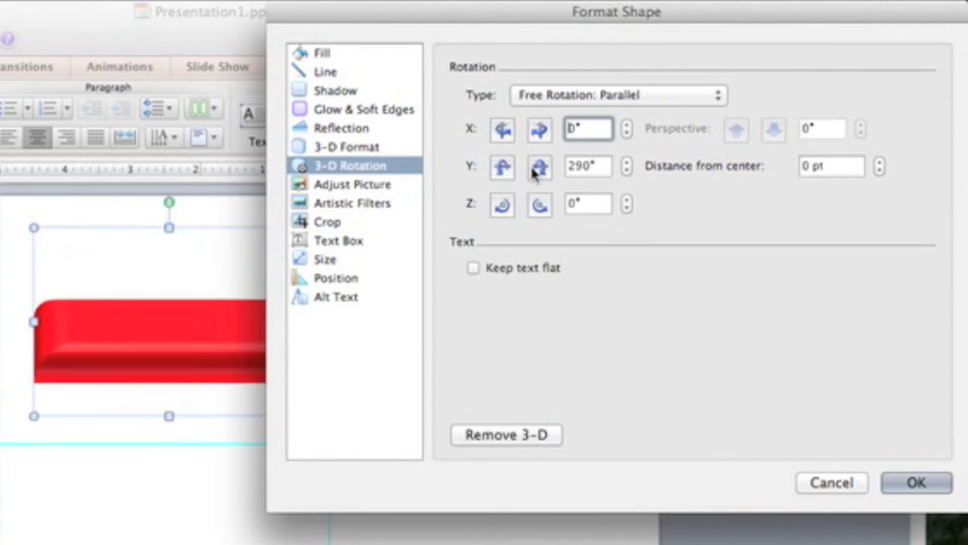
pyautogui.click(535, 170)
pyautogui.click(535, 170)
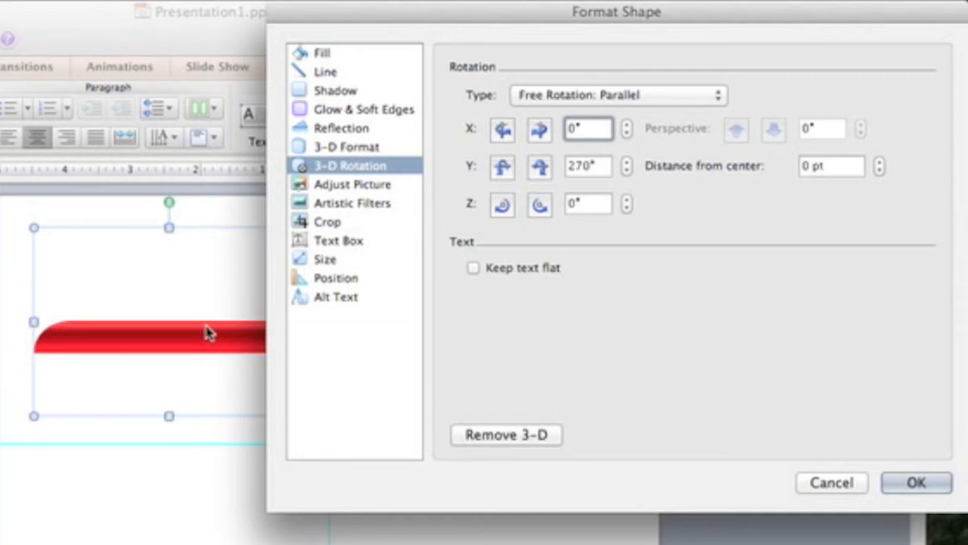
pyautogui.click(502, 168)
pyautogui.click(539, 167)
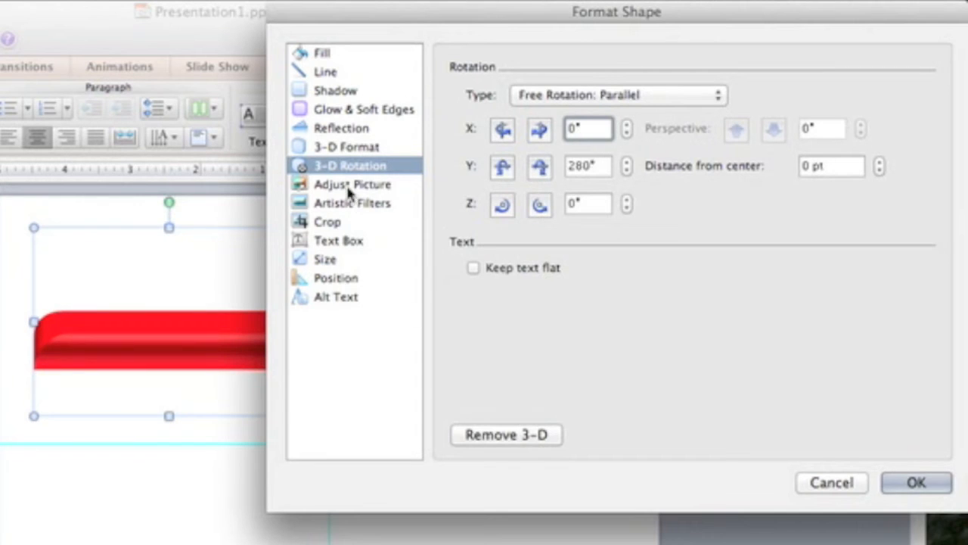
# Step: Apply a Convex bottom bevel to the rectangle, with a width of 16 pt and a height of 25.5 pt
pyautogui.click(350, 149)
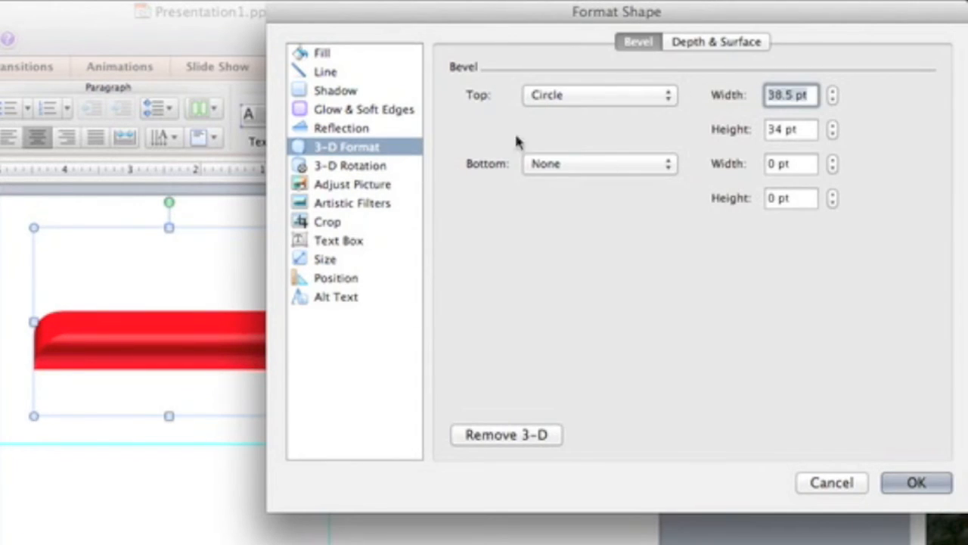
pyautogui.click(642, 164)
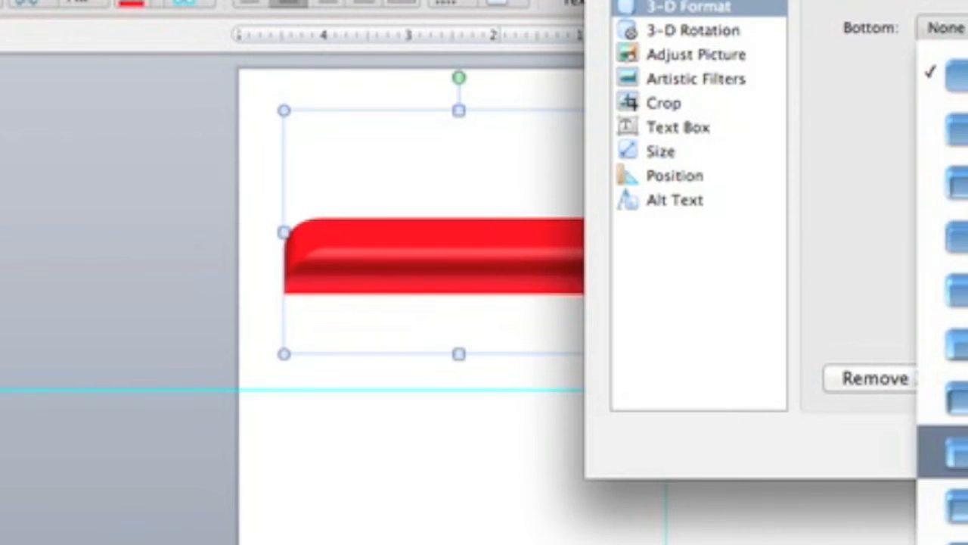
pyautogui.click(631, 491)
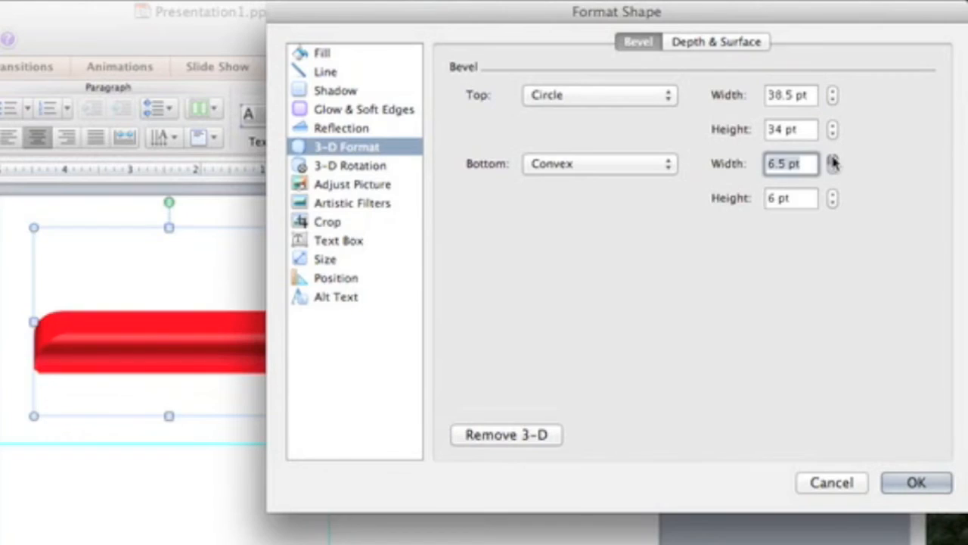
pyautogui.click(832, 160)
pyautogui.click(832, 159)
pyautogui.click(832, 159)
pyautogui.click(832, 159)
pyautogui.click(832, 194)
pyautogui.click(833, 194)
pyautogui.click(832, 194)
pyautogui.click(832, 194)
pyautogui.click(832, 194)
pyautogui.click(832, 194)
pyautogui.click(833, 194)
pyautogui.click(833, 194)
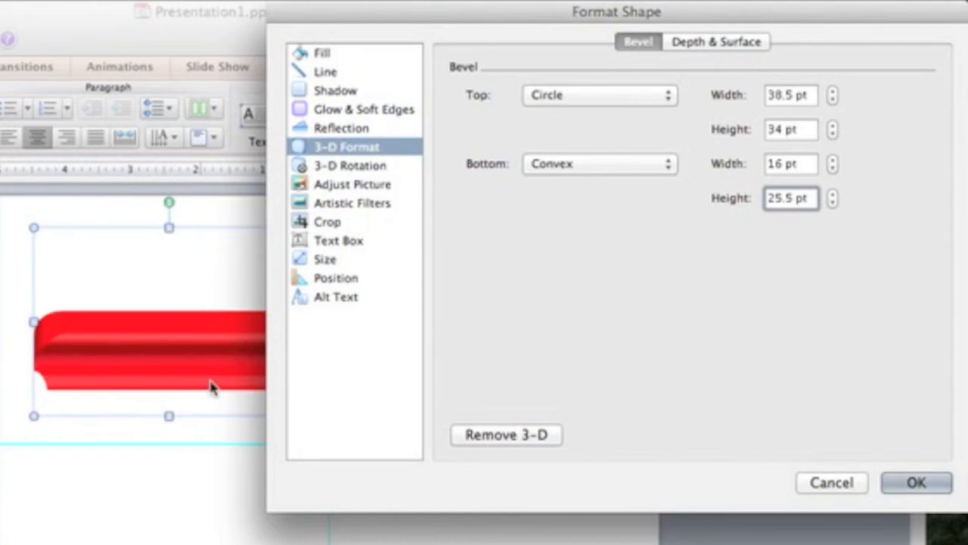
pyautogui.press('Tab')
# Step: Set the shape's Y rotation to 270° for a straight side view of both bevels
pyautogui.click(418, 166)
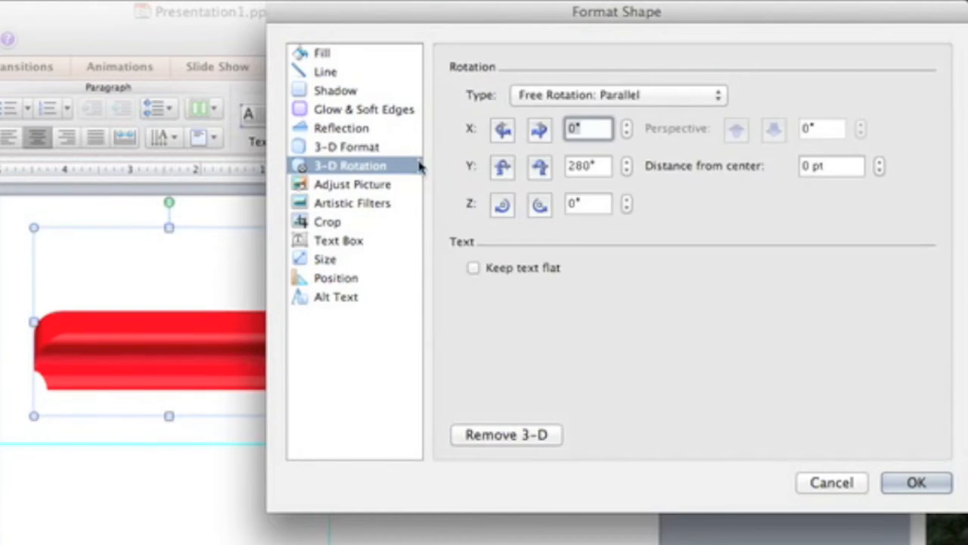
pyautogui.click(628, 173)
pyautogui.click(628, 173)
pyautogui.click(628, 172)
pyautogui.click(628, 172)
pyautogui.click(628, 173)
pyautogui.click(628, 172)
pyautogui.click(628, 173)
pyautogui.click(628, 173)
pyautogui.click(628, 172)
pyautogui.click(628, 173)
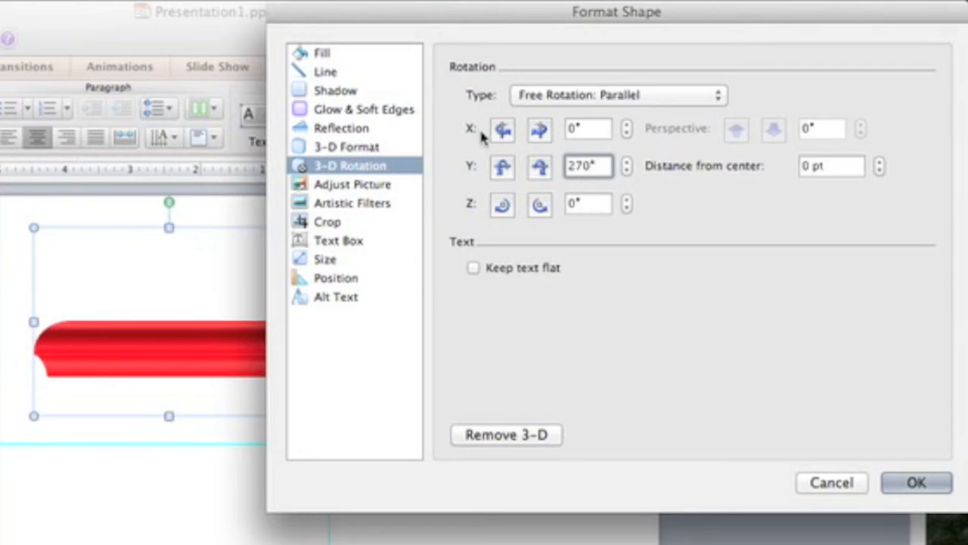
# Step: Spin the shape around and tilt its top into view, ending at rotation X 65°, Y 307.7°, Z 290.3°
pyautogui.click(540, 130)
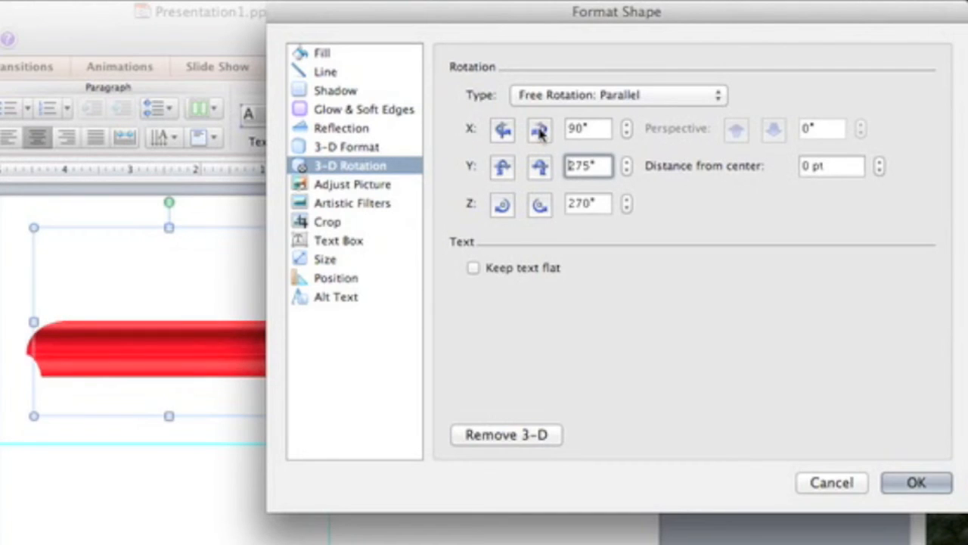
pyautogui.moveTo(359, 22); pyautogui.dragTo(426, 25)
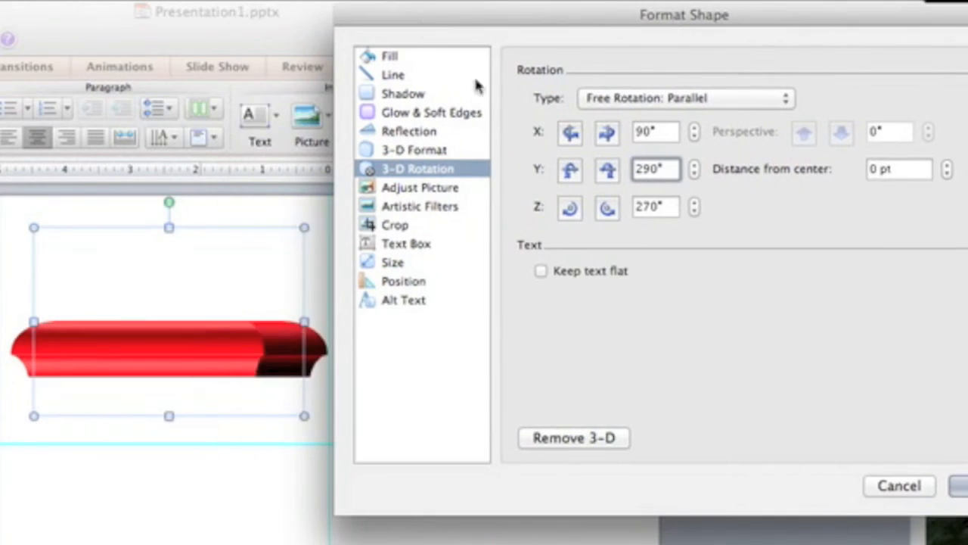
pyautogui.click(606, 132)
pyautogui.click(607, 132)
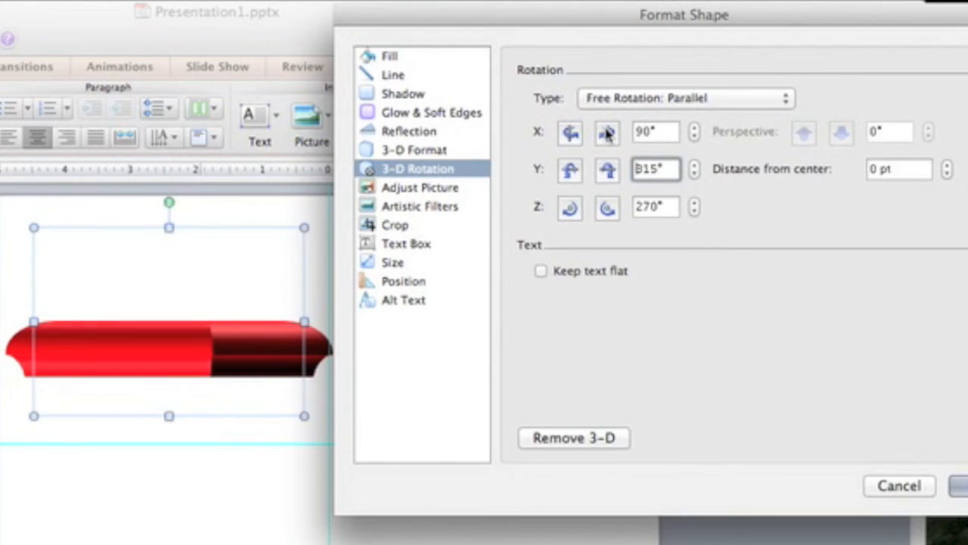
pyautogui.click(607, 132)
pyautogui.click(607, 133)
pyautogui.click(607, 132)
pyautogui.click(606, 132)
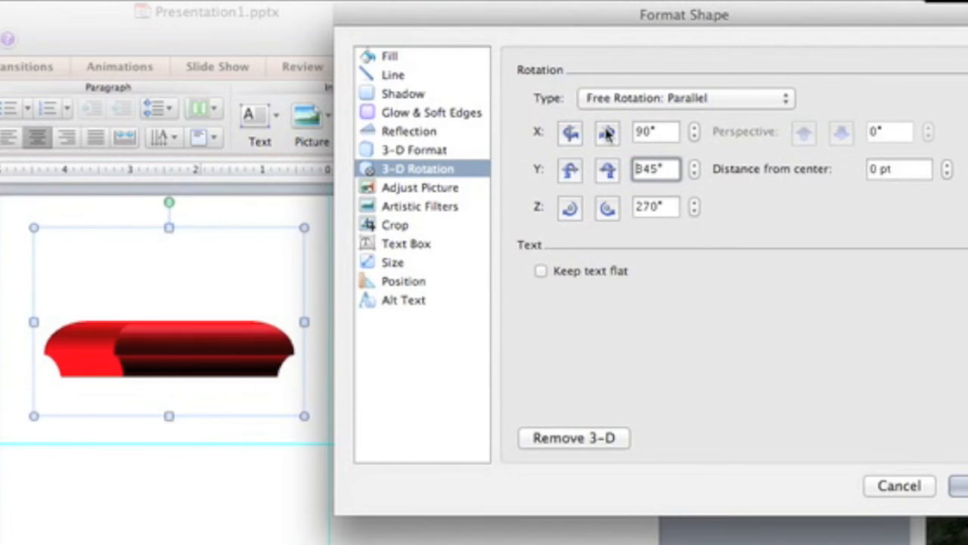
pyautogui.click(607, 132)
pyautogui.click(607, 133)
pyautogui.click(607, 132)
pyautogui.click(606, 132)
pyautogui.click(607, 132)
pyautogui.click(607, 133)
pyautogui.click(607, 133)
pyautogui.click(606, 132)
pyautogui.click(607, 133)
pyautogui.click(606, 132)
pyautogui.click(607, 133)
pyautogui.click(606, 133)
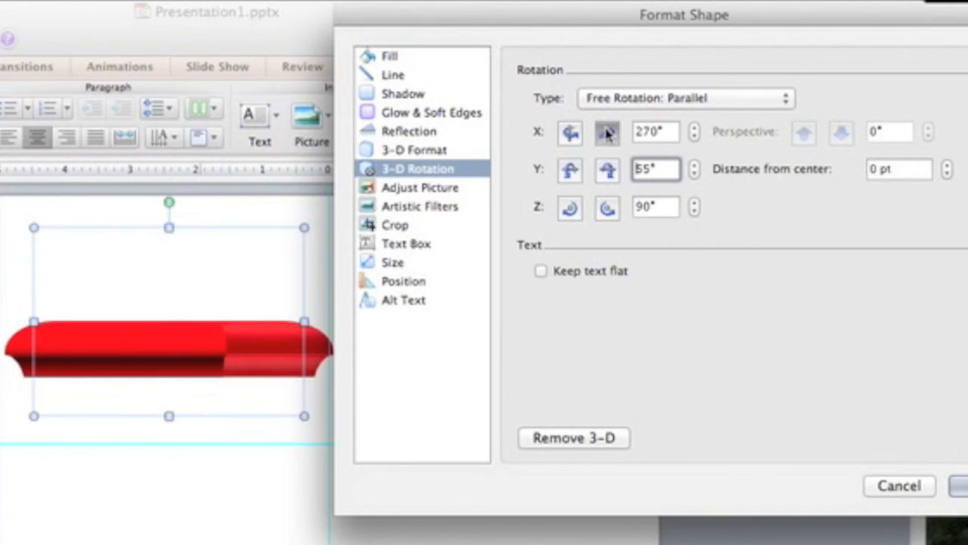
pyautogui.click(607, 132)
pyautogui.click(607, 132)
pyautogui.click(607, 133)
pyautogui.click(607, 133)
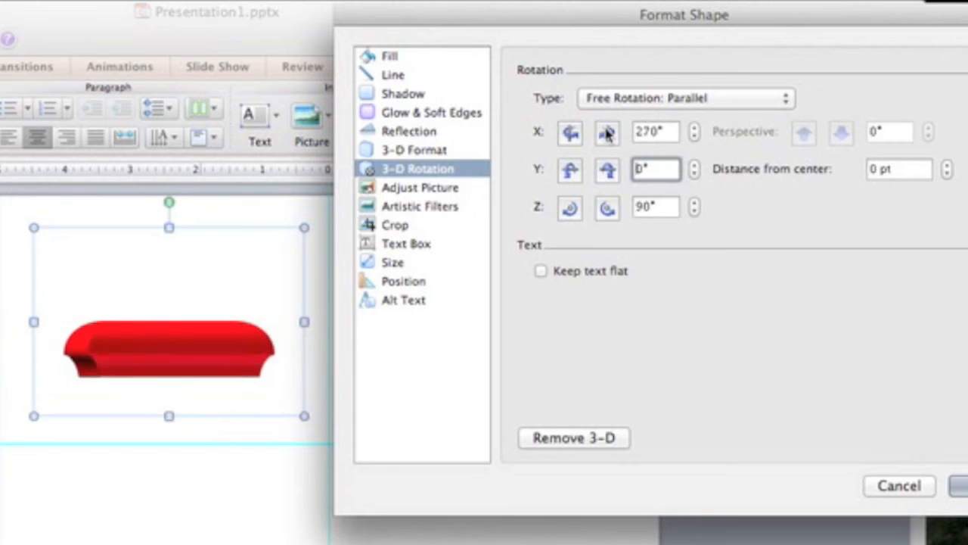
pyautogui.click(607, 132)
pyautogui.click(606, 133)
pyautogui.click(607, 132)
pyautogui.click(606, 132)
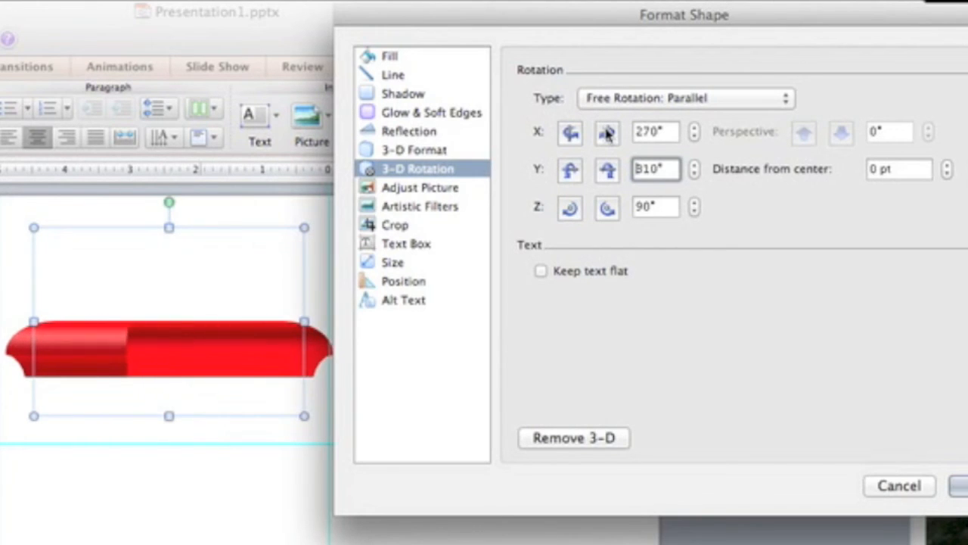
pyautogui.click(607, 132)
pyautogui.click(607, 133)
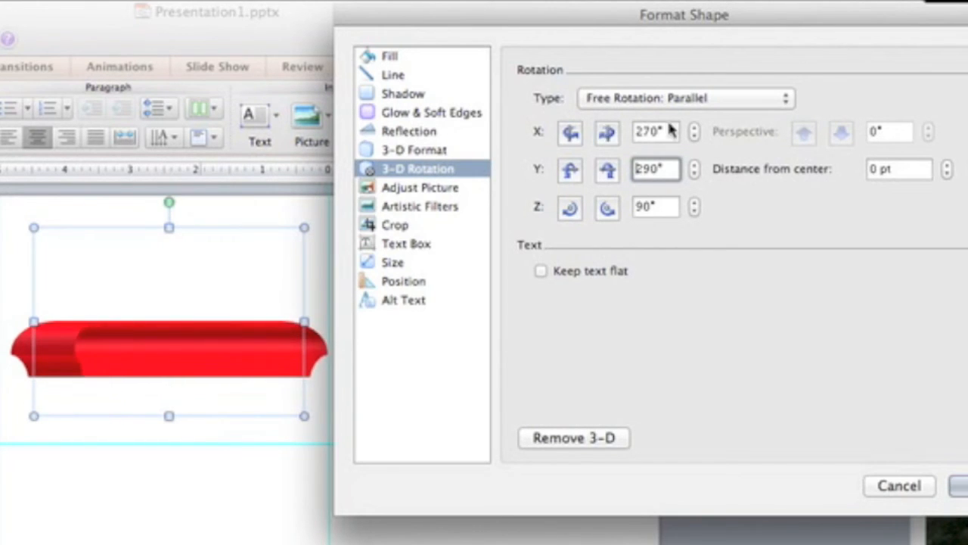
pyautogui.click(606, 132)
pyautogui.click(607, 133)
pyautogui.click(607, 132)
pyautogui.click(607, 132)
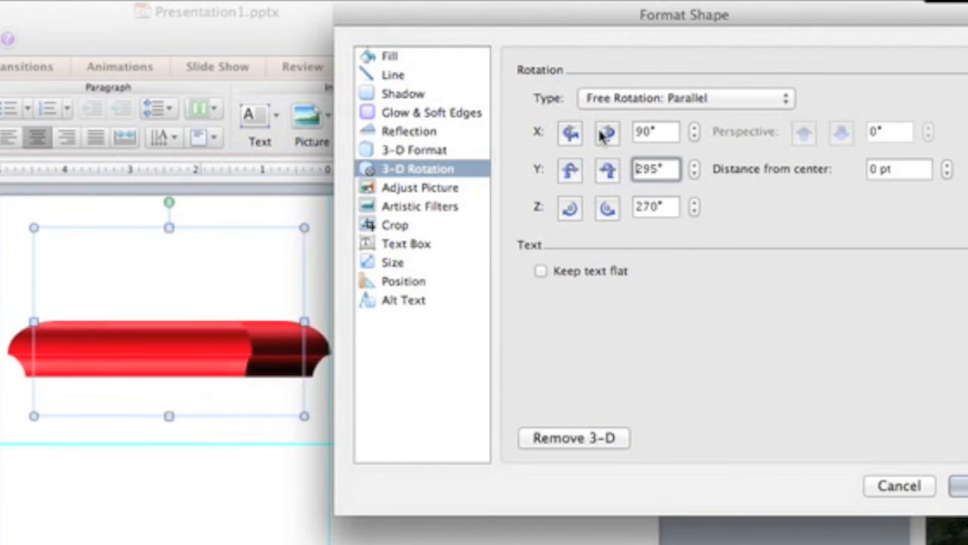
pyautogui.click(605, 133)
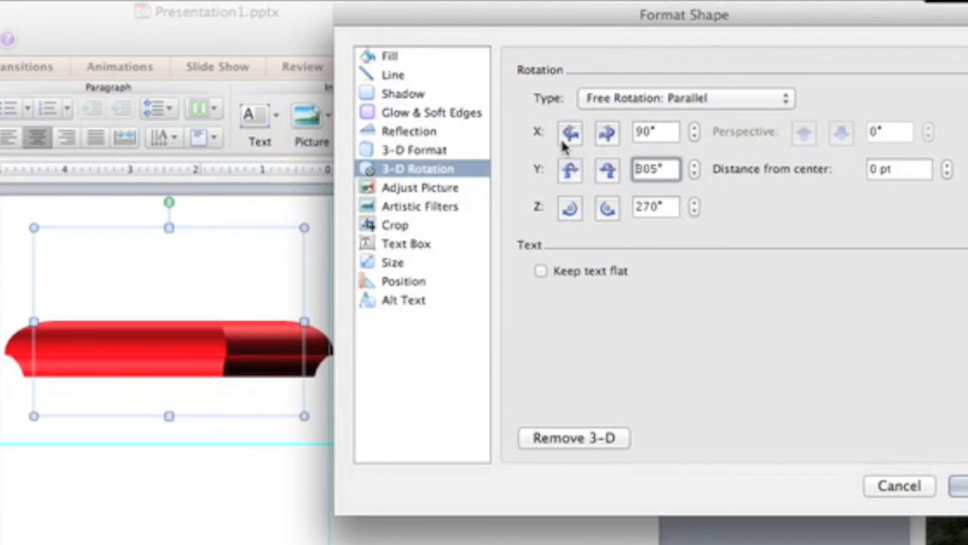
pyautogui.moveTo(571, 169); pyautogui.dragTo(571, 170)
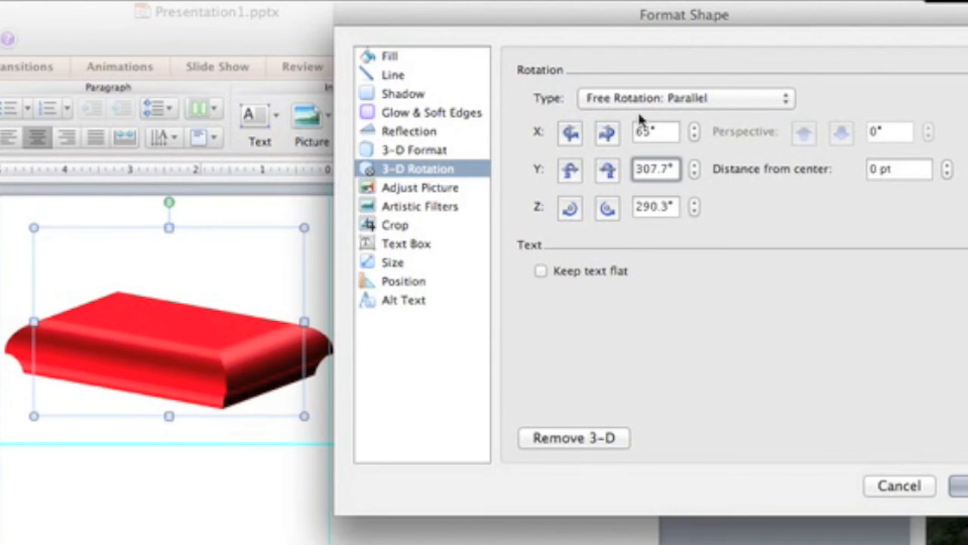
# Step: Try the Matte, Plastic, Metal, Dark Edge and Soft Edge surface materials on the 3-D shape
pyautogui.click(409, 150)
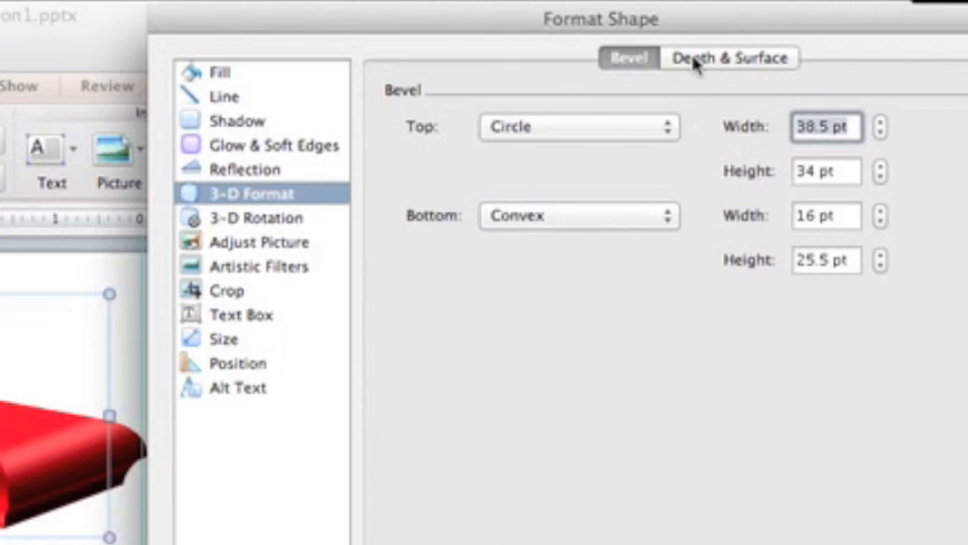
pyautogui.click(757, 45)
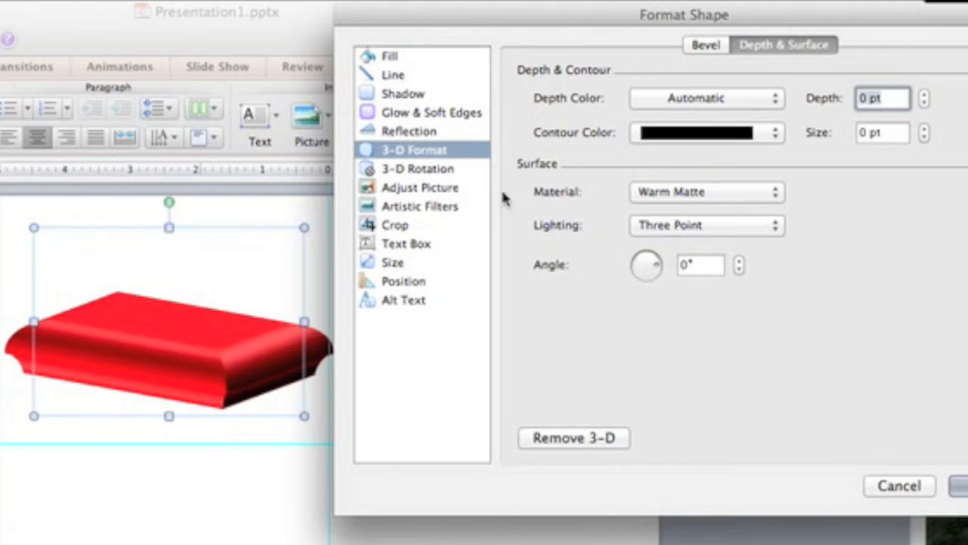
pyautogui.click(590, 248)
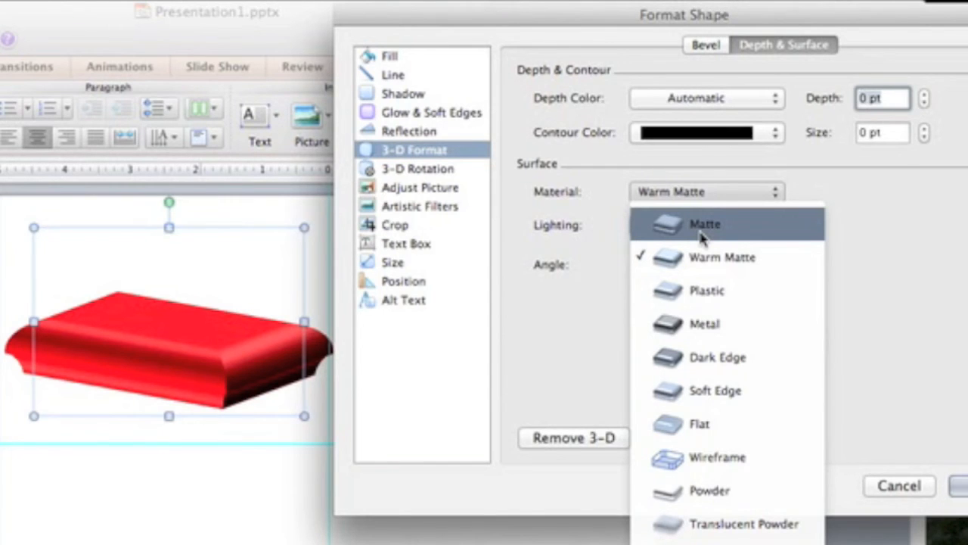
pyautogui.click(703, 226)
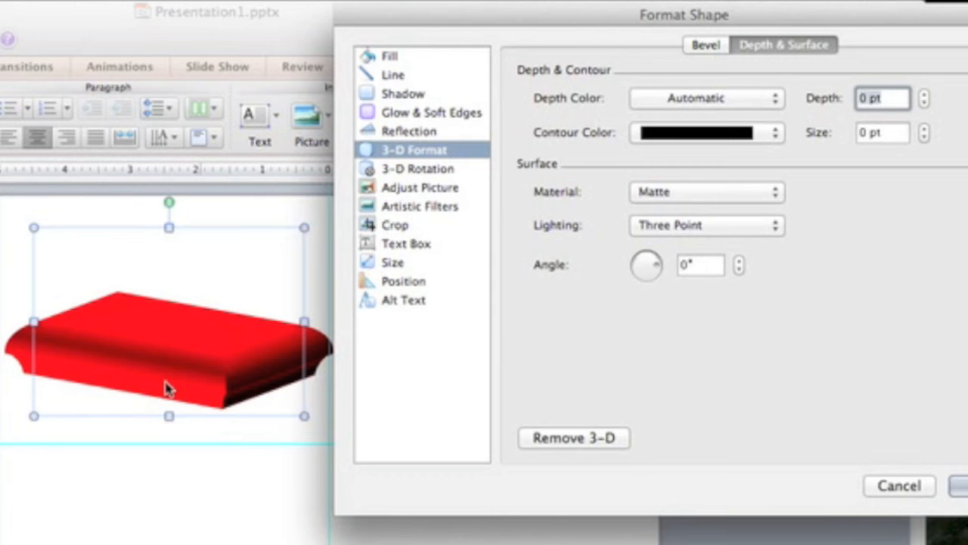
pyautogui.click(681, 195)
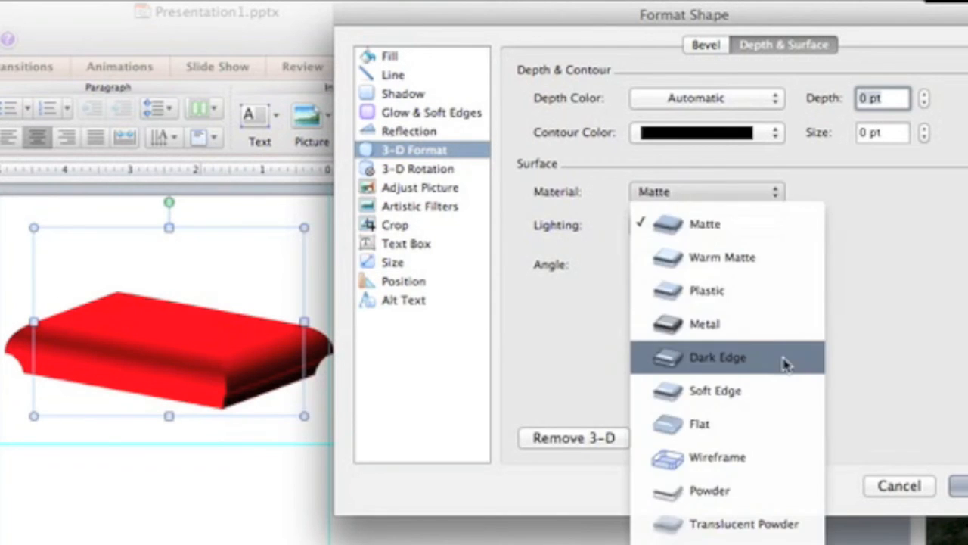
pyautogui.click(737, 300)
pyautogui.click(684, 192)
pyautogui.click(700, 323)
pyautogui.click(659, 193)
pyautogui.click(696, 353)
pyautogui.click(703, 194)
pyautogui.click(696, 395)
# Step: Set the shape's surface material to Metal and its lighting angle to 96°
pyautogui.click(719, 195)
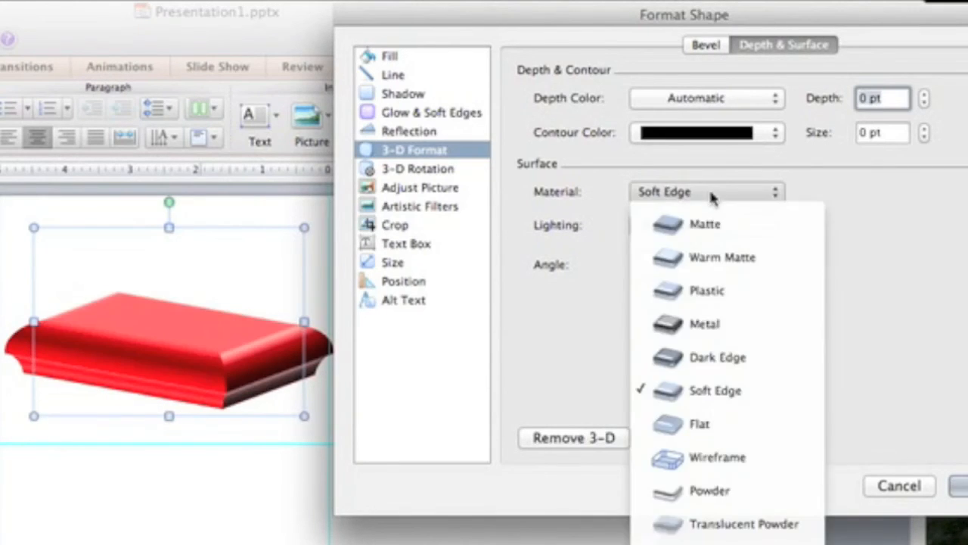
pyautogui.click(719, 322)
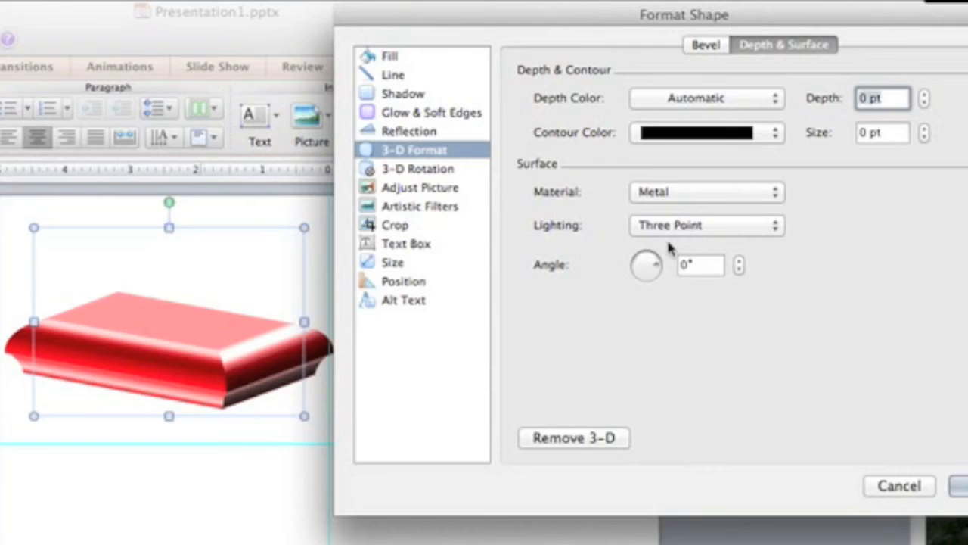
pyautogui.moveTo(655, 266); pyautogui.dragTo(655, 277)
pyautogui.moveTo(649, 282)
pyautogui.mouseDown()
pyautogui.moveTo(658, 263)
pyautogui.moveTo(644, 266)
pyautogui.moveTo(649, 258)
pyautogui.mouseUp()
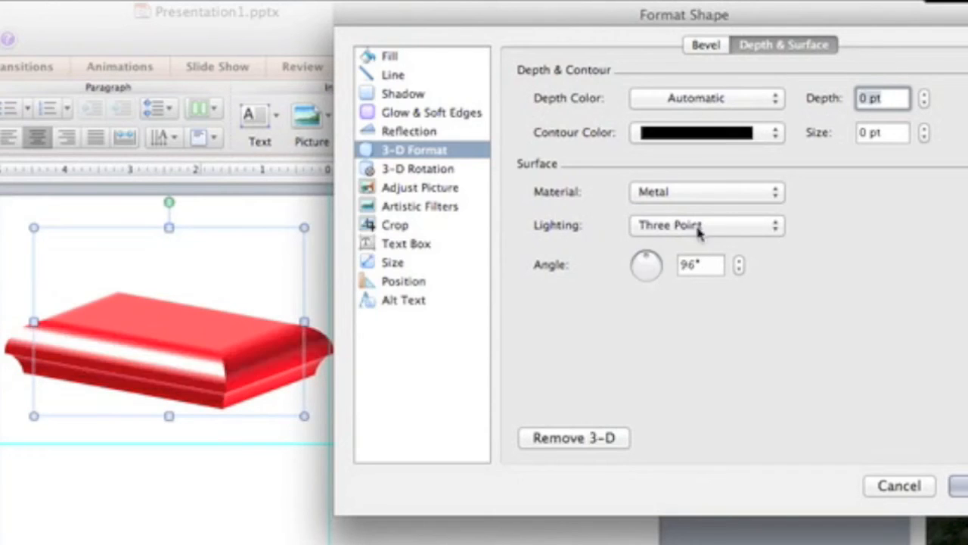
# Step: Try Balance lighting on the metal shape with a changed light angle, and switch to Harsh lighting
pyautogui.click(704, 224)
pyautogui.click(659, 260)
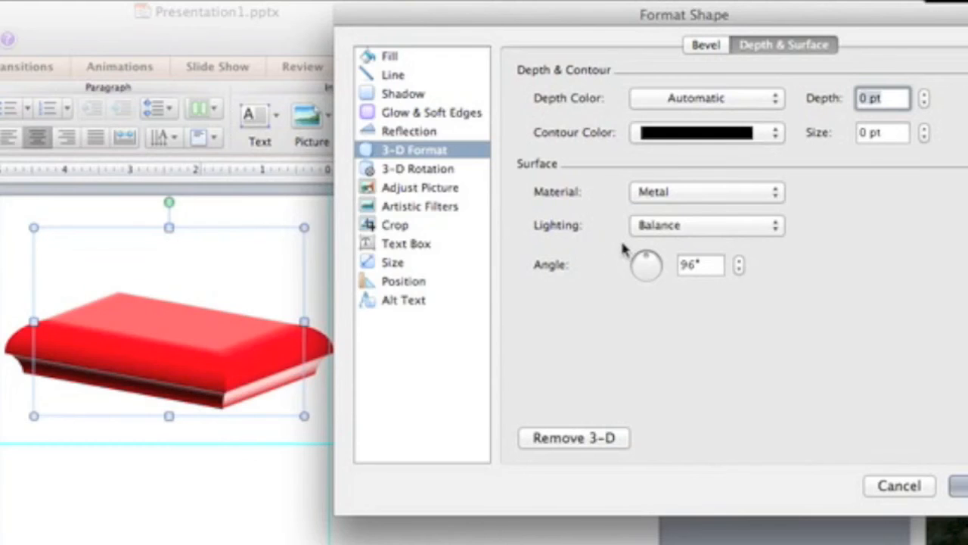
pyautogui.moveTo(666, 274); pyautogui.dragTo(649, 274)
pyautogui.click(689, 226)
pyautogui.click(703, 357)
# Step: Compare Soft and Harsh lighting on the shape, turning the light to several angles including 270°
pyautogui.click(662, 224)
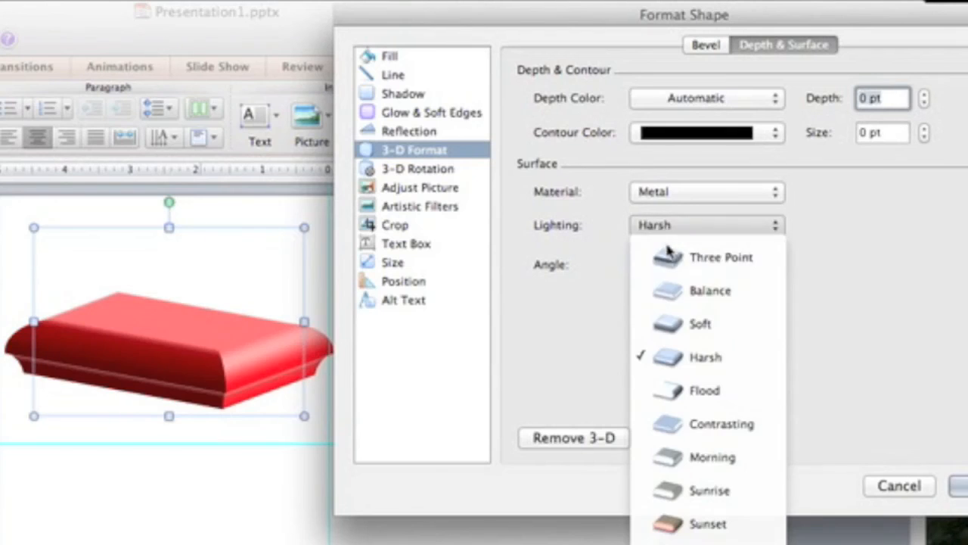
pyautogui.click(700, 323)
pyautogui.click(648, 277)
pyautogui.moveTo(649, 277); pyautogui.dragTo(645, 269)
pyautogui.click(696, 227)
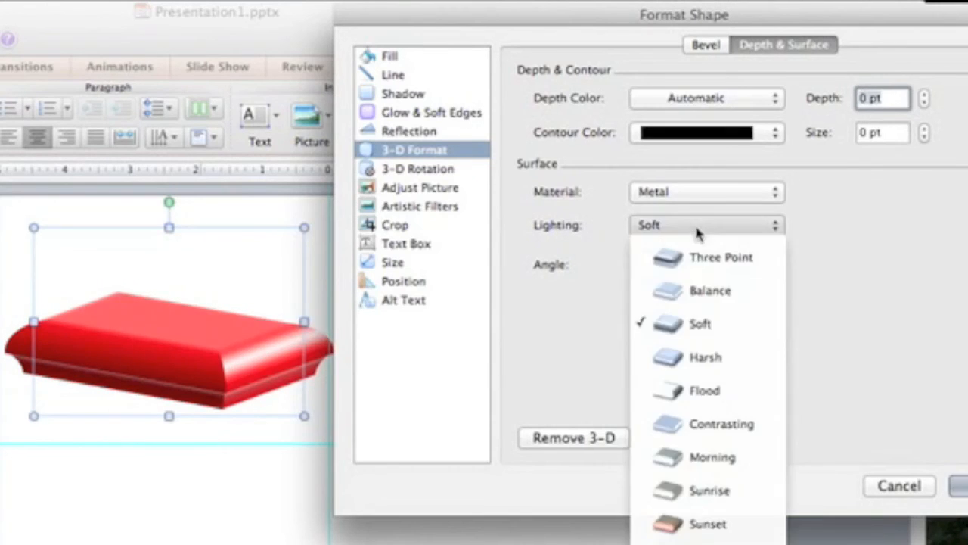
pyautogui.click(704, 357)
pyautogui.click(649, 276)
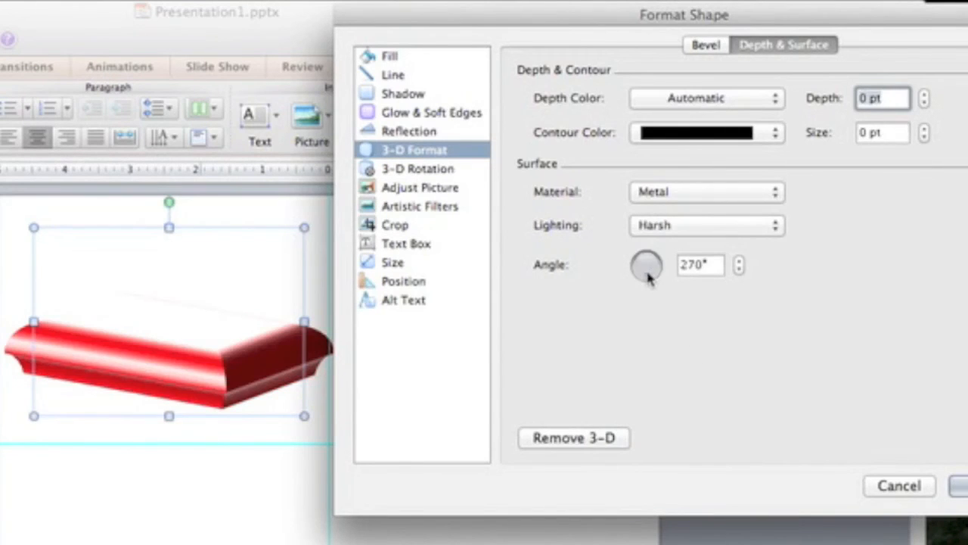
pyautogui.moveTo(648, 277); pyautogui.dragTo(649, 268)
# Step: Try Contrasting and Morning lighting on the shape, turning the light angle to 340°
pyautogui.click(705, 227)
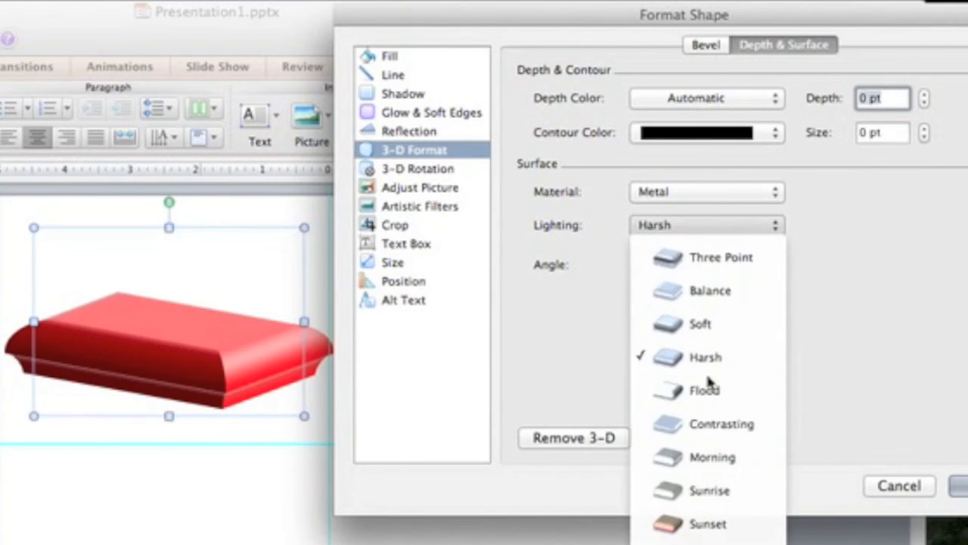
pyautogui.click(713, 422)
pyautogui.click(663, 227)
pyautogui.click(704, 457)
pyautogui.moveTo(648, 266); pyautogui.dragTo(648, 267)
# Step: Try the Sunrise, Sunset and Chilly lighting presets on the shape
pyautogui.click(706, 225)
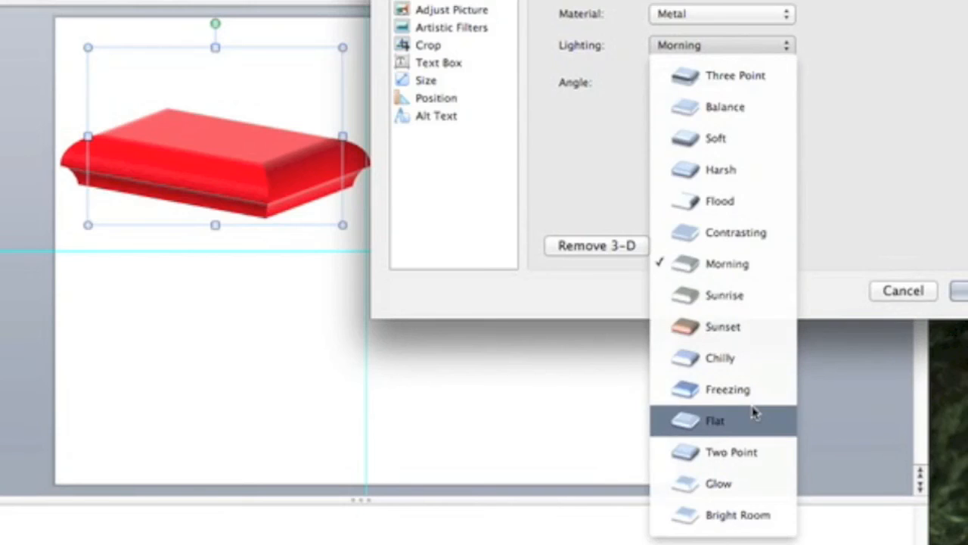
pyautogui.click(749, 295)
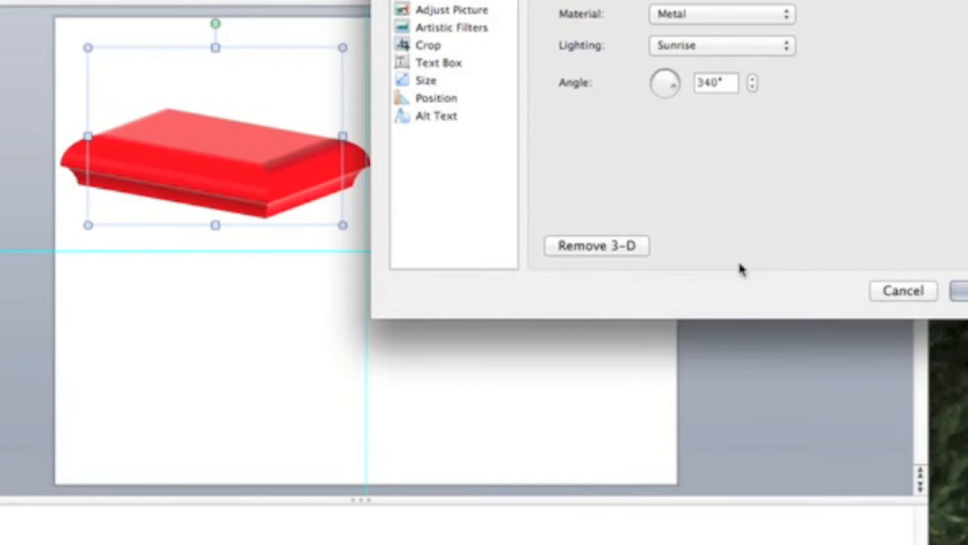
pyautogui.click(705, 46)
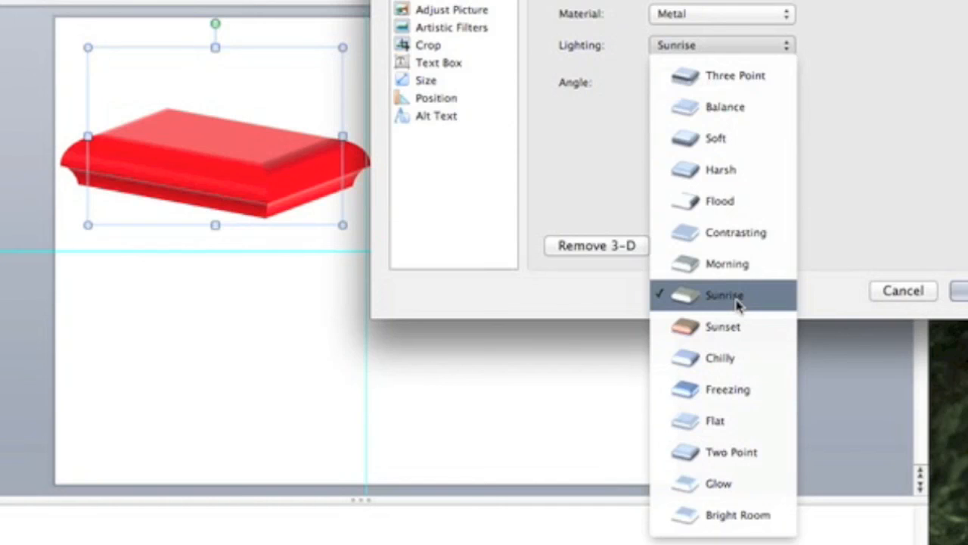
pyautogui.click(737, 327)
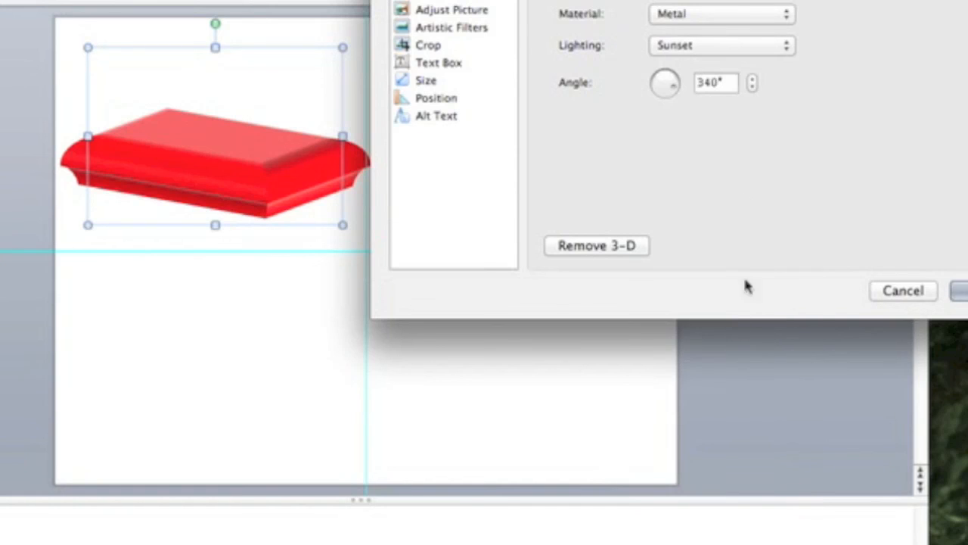
pyautogui.click(687, 47)
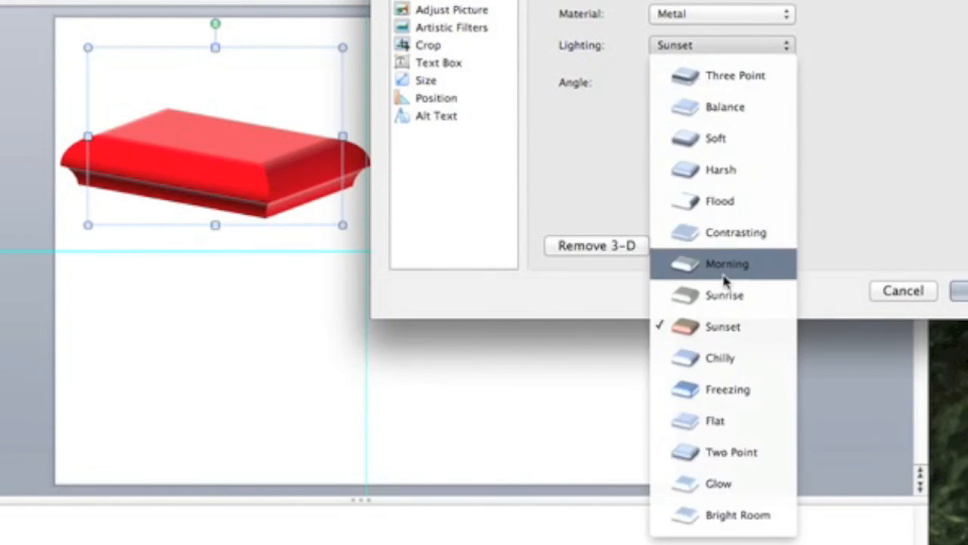
pyautogui.click(735, 359)
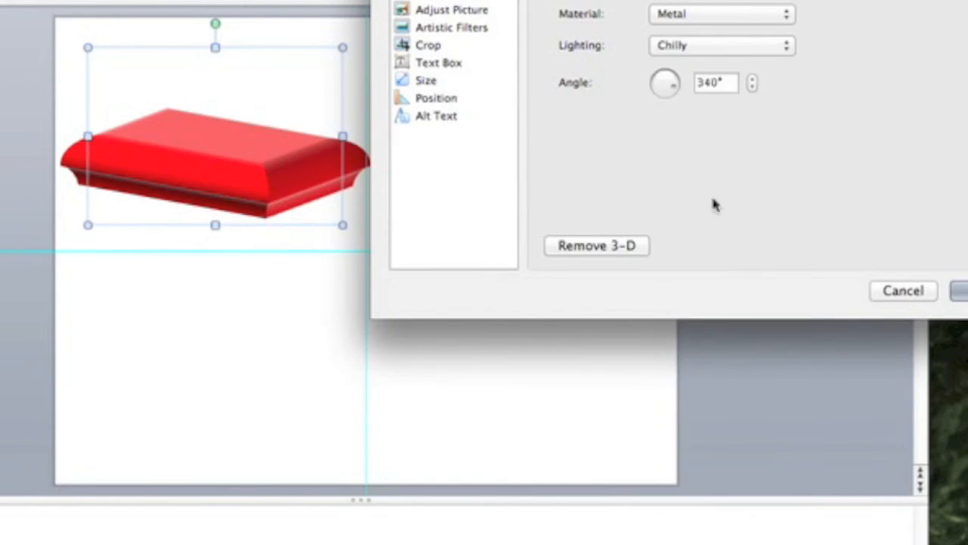
# Step: Try the Freezing and Flat lighting presets on the shape
pyautogui.click(687, 46)
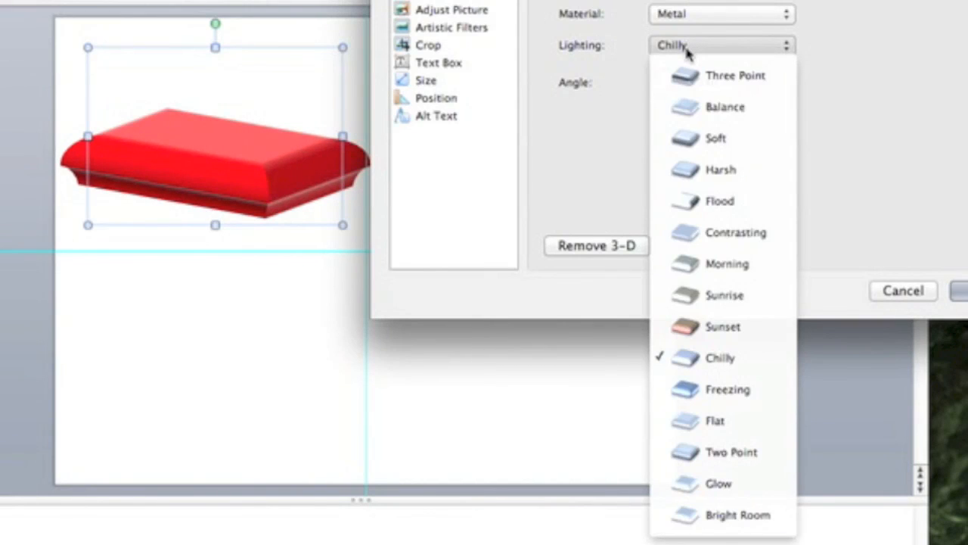
pyautogui.click(749, 391)
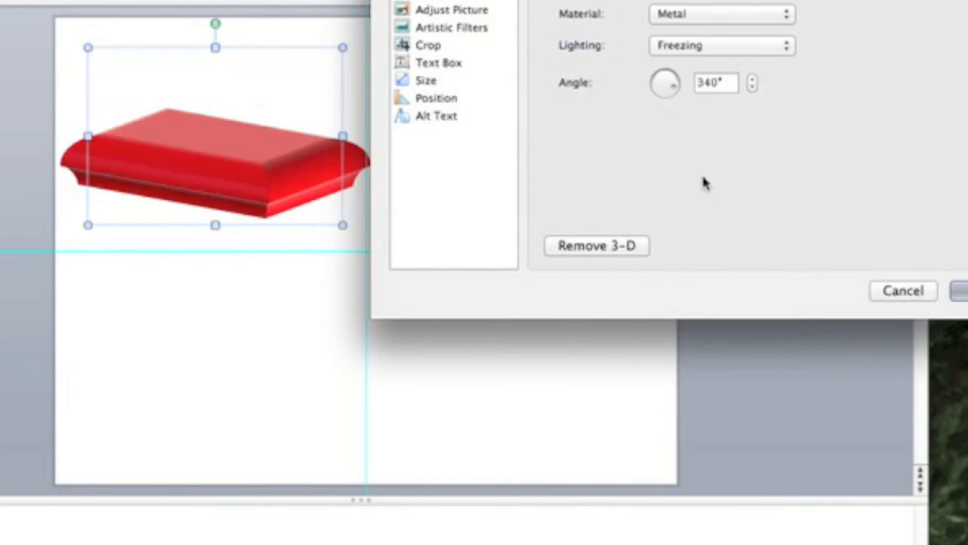
pyautogui.click(700, 47)
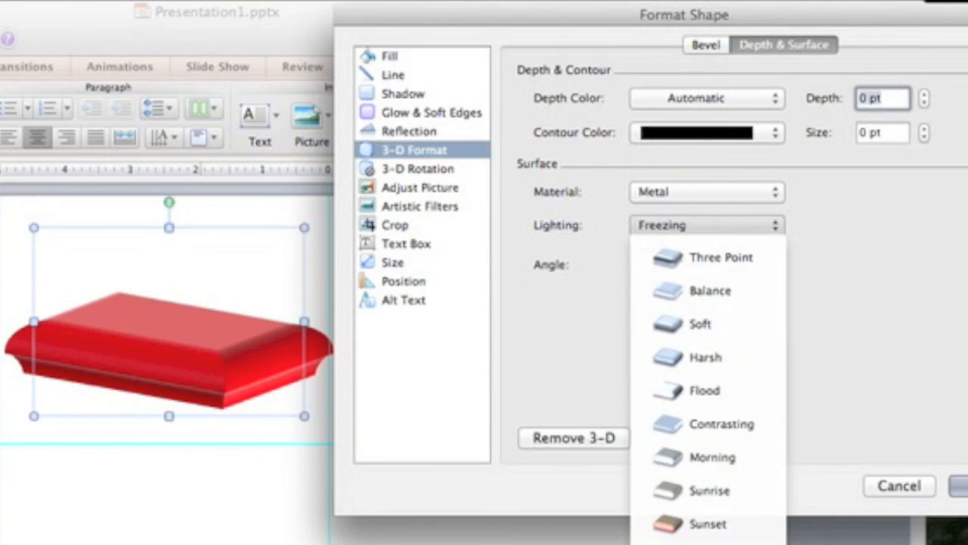
pyautogui.click(715, 543)
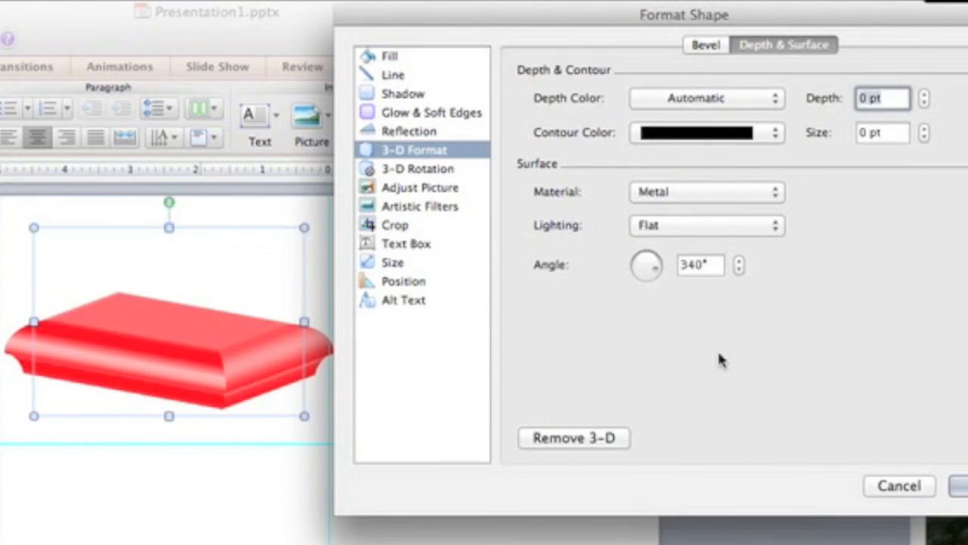
# Step: Apply Two Point lighting to the shape, turn its light angle to 171°, and return to the bevel settings
pyautogui.click(704, 218)
pyautogui.click(747, 452)
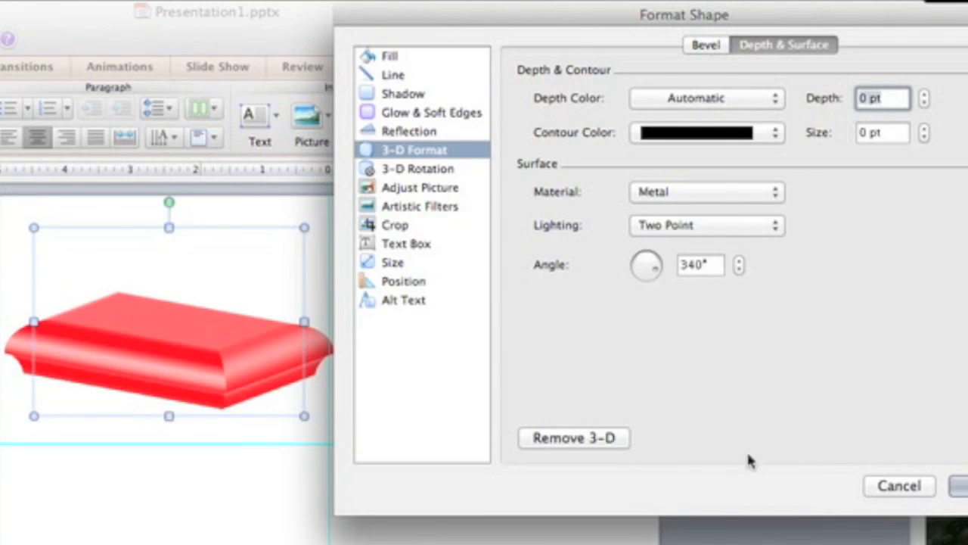
pyautogui.moveTo(642, 265); pyautogui.dragTo(659, 282)
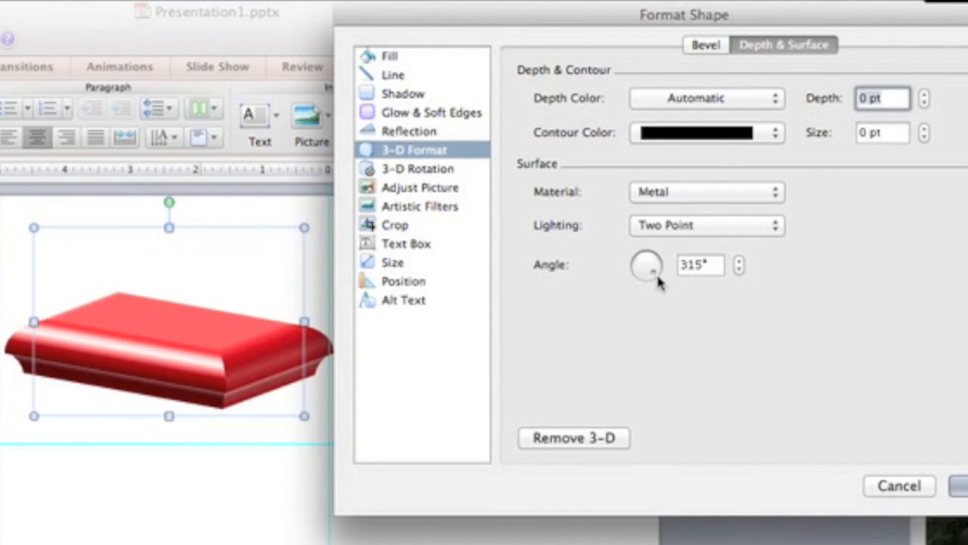
pyautogui.moveTo(657, 278); pyautogui.dragTo(637, 281)
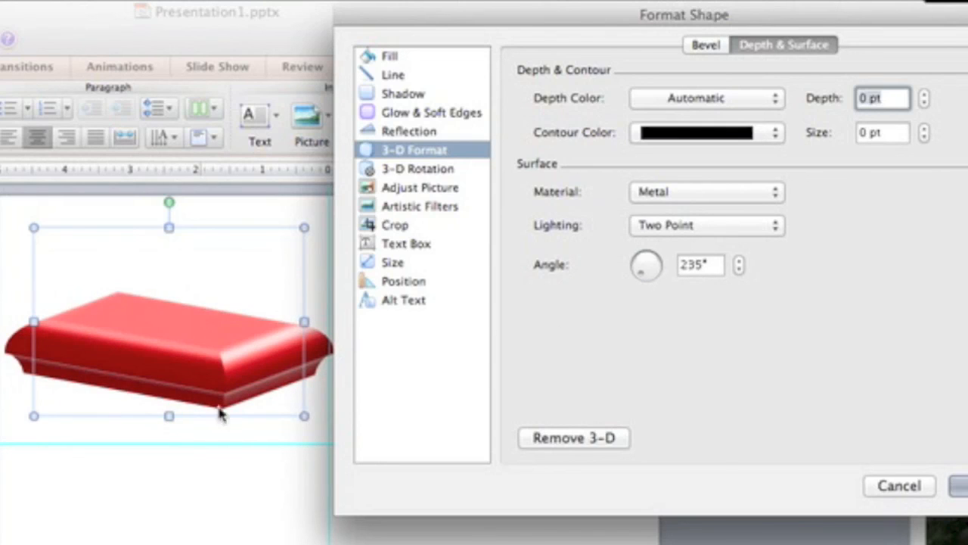
pyautogui.moveTo(638, 280)
pyautogui.mouseDown()
pyautogui.moveTo(660, 273)
pyautogui.moveTo(653, 257)
pyautogui.moveTo(640, 257)
pyautogui.moveTo(635, 271)
pyautogui.mouseUp()
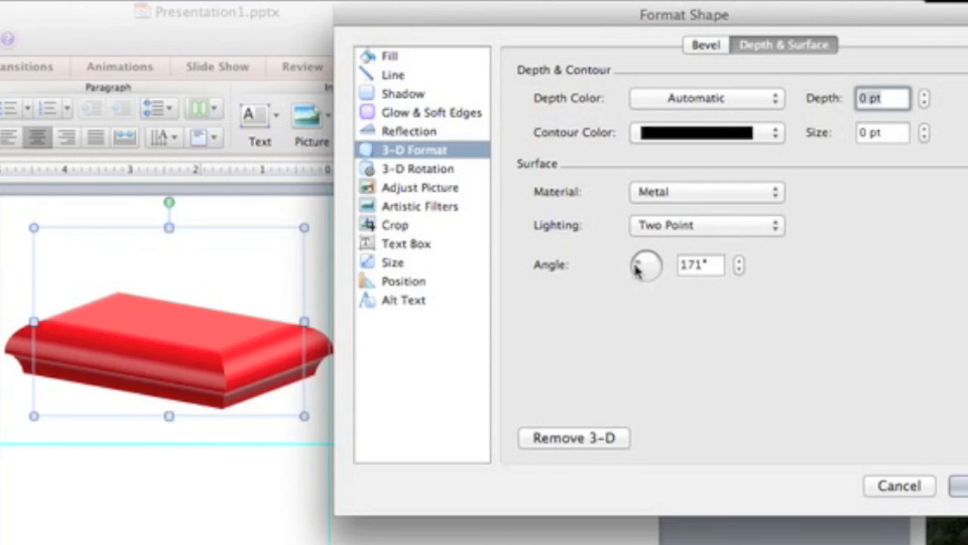
pyautogui.click(706, 45)
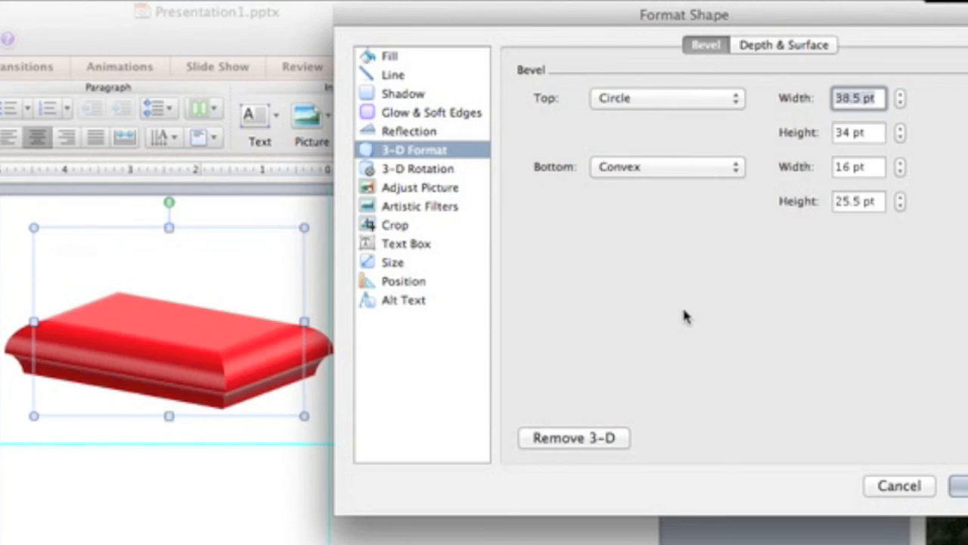